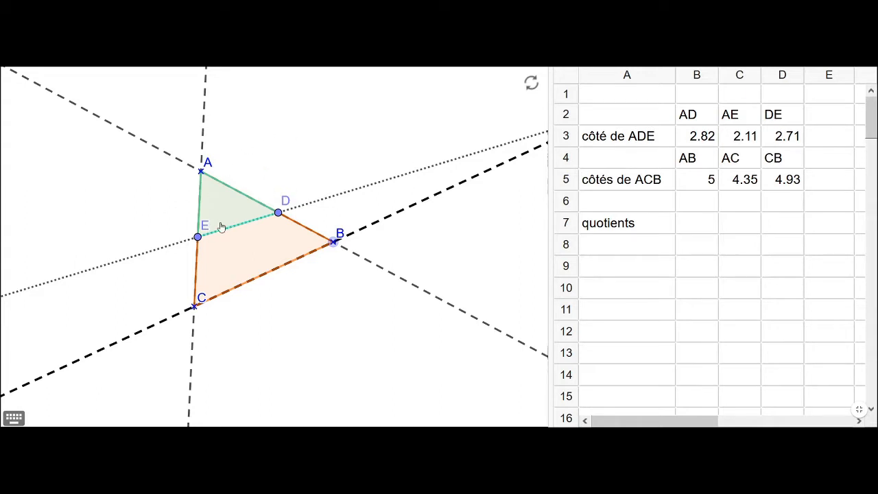
# Move point D along AB until AD is about 3.72 and point E along AC until AE is about 2.25
pyautogui.moveTo(277, 212); pyautogui.dragTo(310, 231)
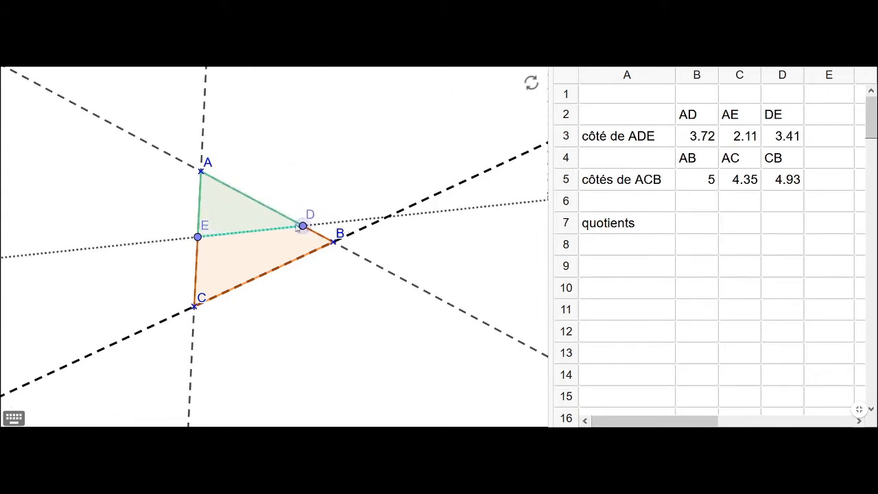
pyautogui.moveTo(199, 241)
pyautogui.mouseDown()
pyautogui.moveTo(199, 215)
pyautogui.moveTo(197, 271)
pyautogui.moveTo(199, 221)
pyautogui.moveTo(196, 234)
pyautogui.mouseUp()
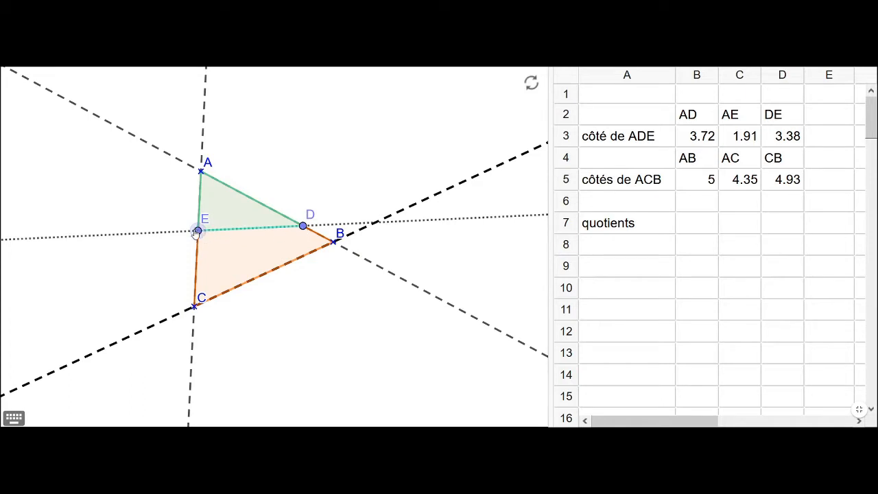
pyautogui.moveTo(198, 231)
pyautogui.mouseDown()
pyautogui.moveTo(196, 263)
pyautogui.moveTo(197, 242)
pyautogui.mouseUp()
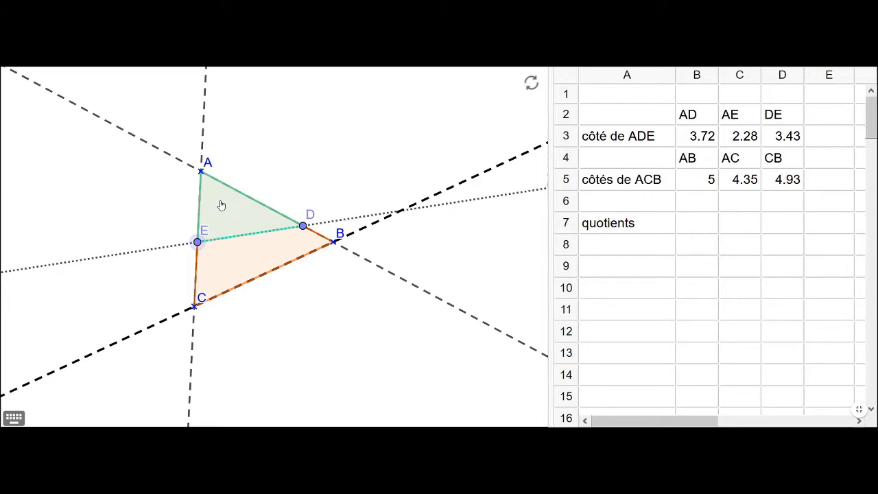
pyautogui.moveTo(198, 242)
pyautogui.mouseDown()
pyautogui.moveTo(196, 256)
pyautogui.moveTo(197, 242)
pyautogui.mouseUp()
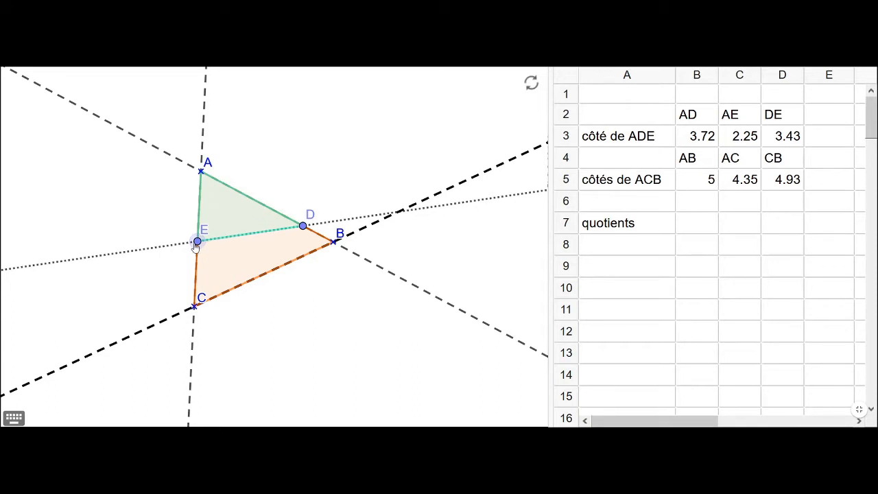
# Examine the lengths of sides AD, AE and DE of triangle ADE in the table
pyautogui.click(618, 112)
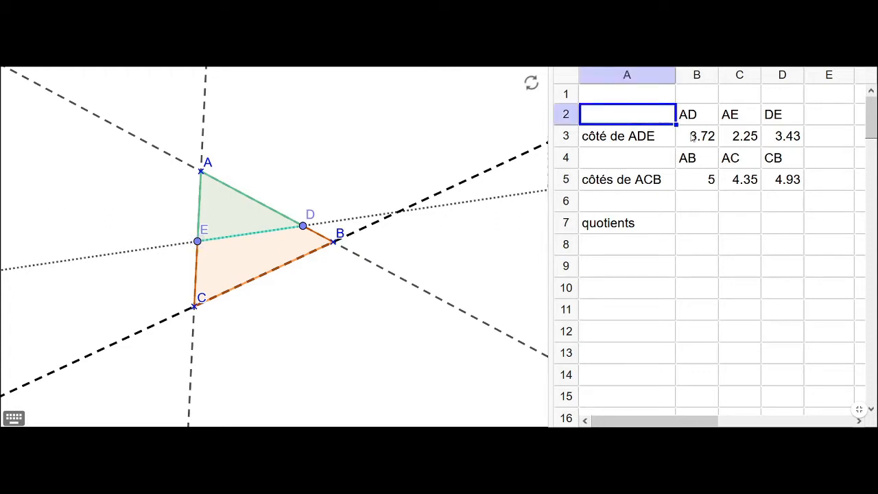
pyautogui.moveTo(691, 136); pyautogui.dragTo(786, 140)
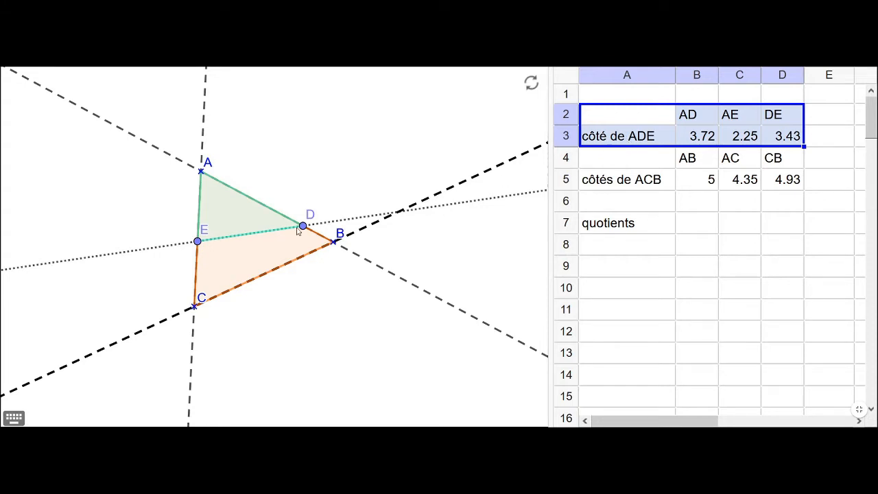
pyautogui.click(690, 116)
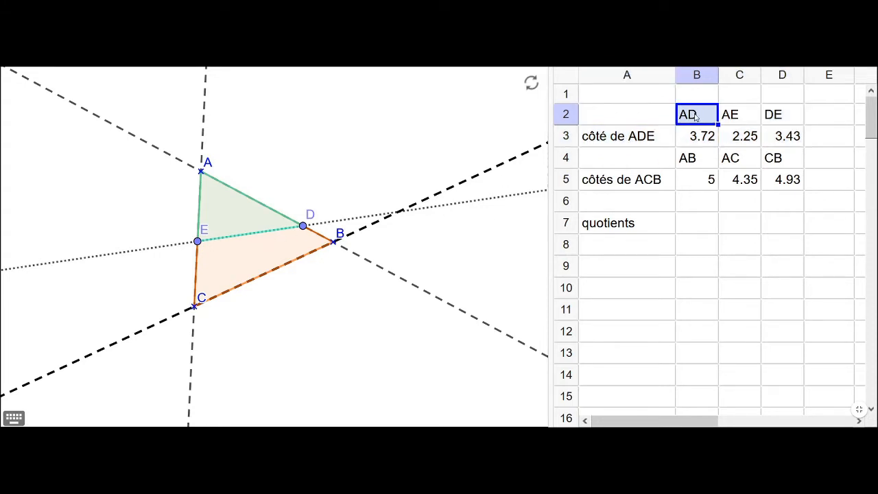
pyautogui.moveTo(690, 117); pyautogui.dragTo(694, 137)
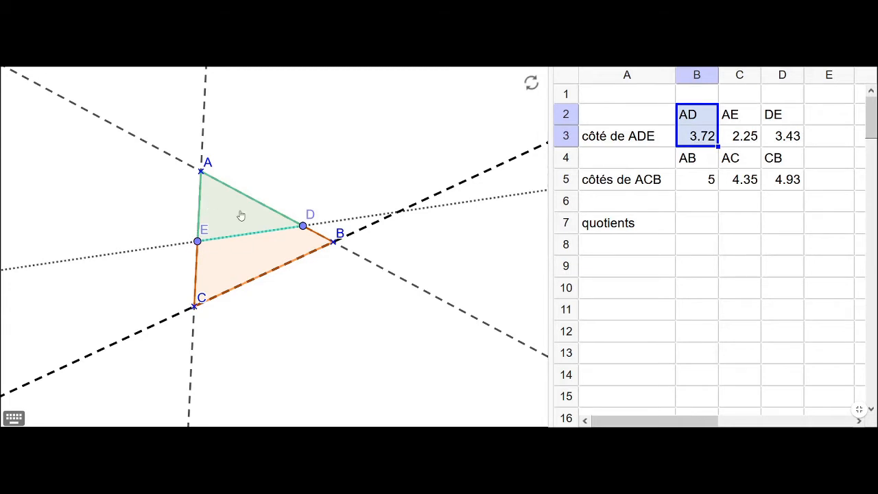
pyautogui.moveTo(740, 118); pyautogui.dragTo(739, 139)
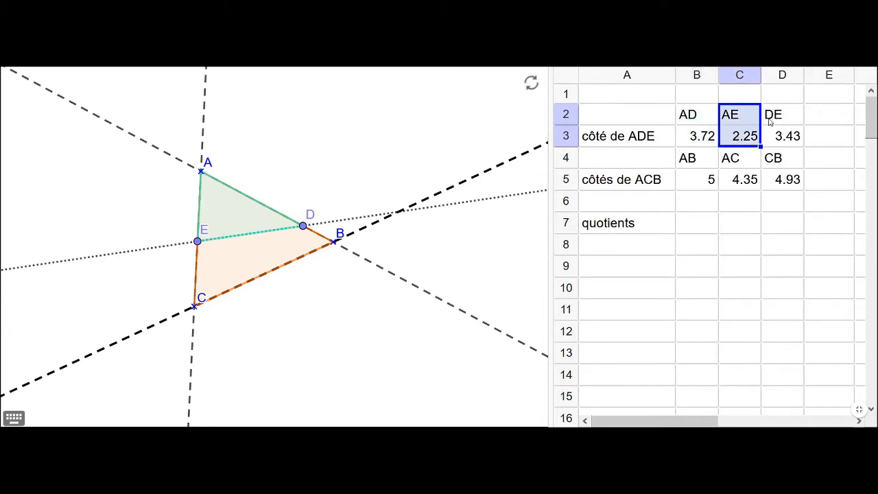
pyautogui.moveTo(779, 116); pyautogui.dragTo(783, 140)
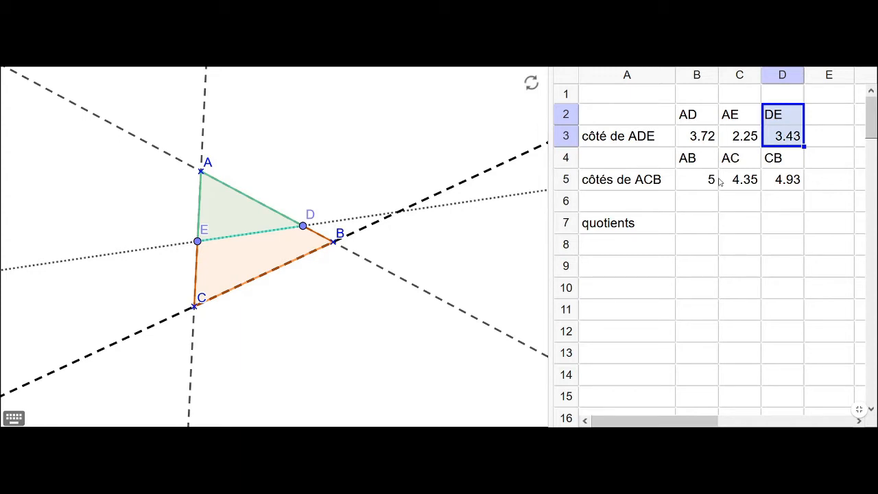
# Examine the lengths of sides AB, AC and CB of triangle ACB in the table
pyautogui.moveTo(656, 157); pyautogui.dragTo(791, 187)
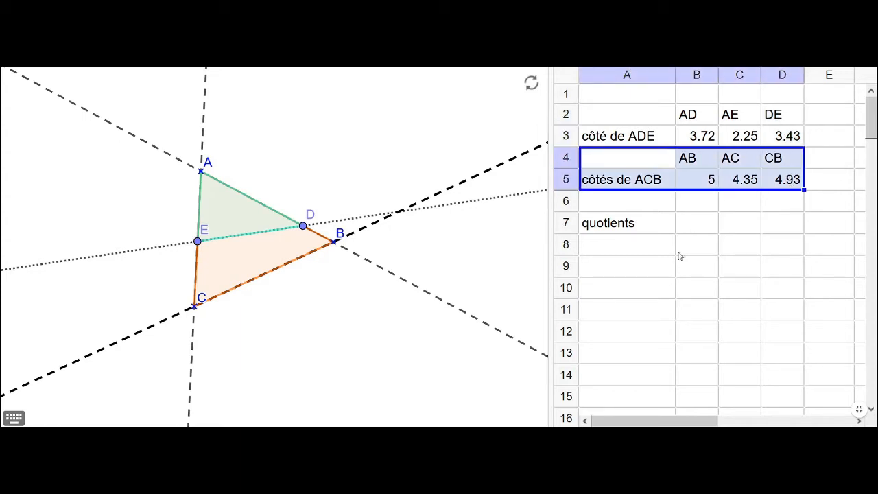
pyautogui.click(698, 205)
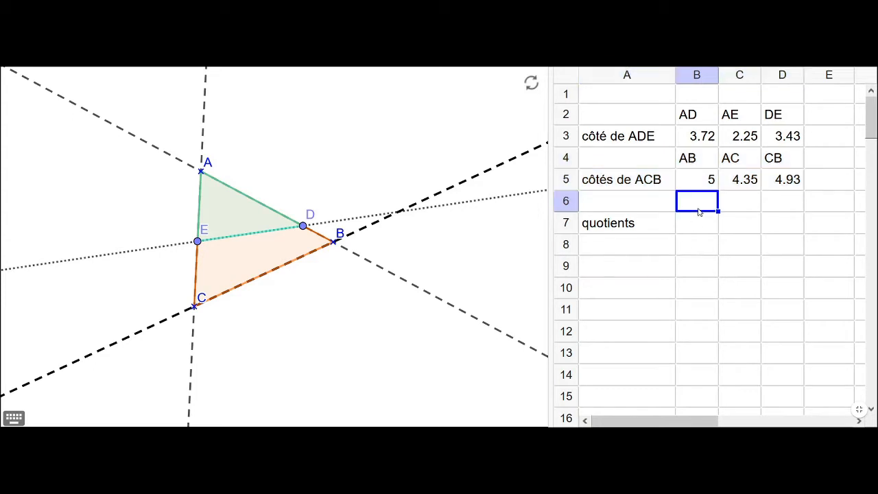
pyautogui.moveTo(696, 161); pyautogui.dragTo(698, 182)
pyautogui.moveTo(742, 163); pyautogui.dragTo(779, 180)
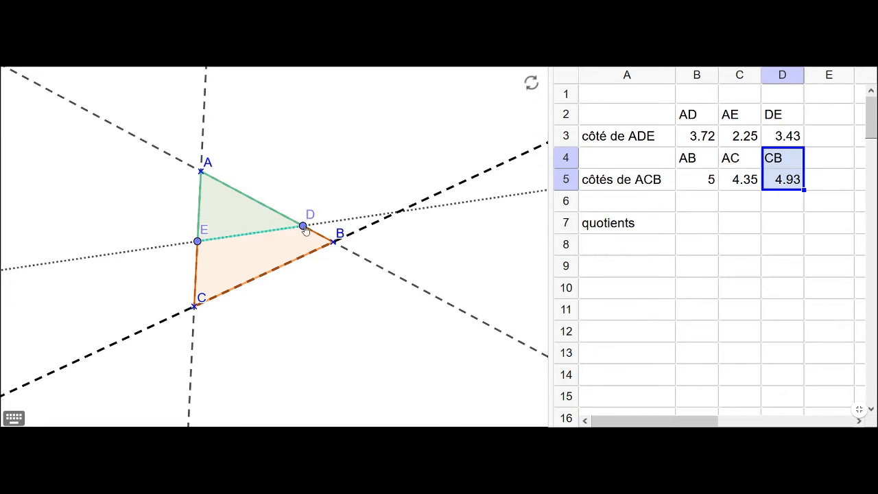
# Reshape the figure by moving points D, E, C, A and B until AE is about 1.94, AC about 4.39 and CB about 6.17
pyautogui.moveTo(303, 227)
pyautogui.mouseDown()
pyautogui.moveTo(263, 202)
pyautogui.moveTo(297, 222)
pyautogui.mouseUp()
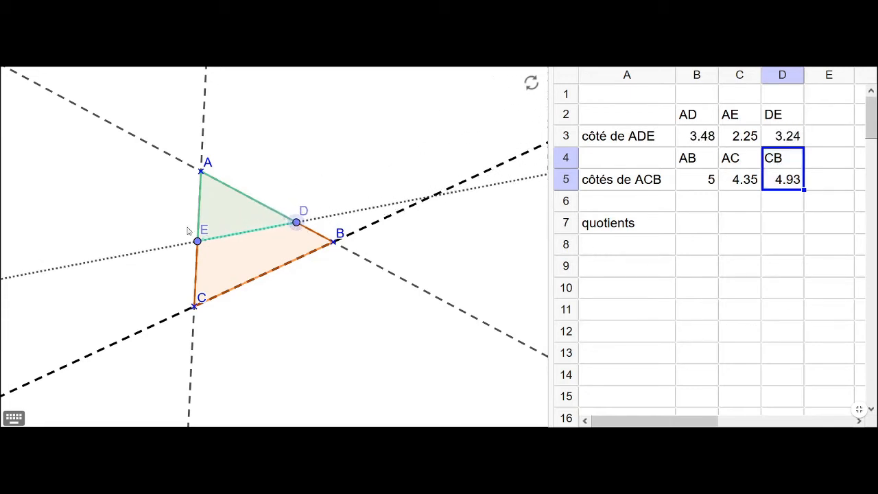
pyautogui.moveTo(198, 245)
pyautogui.mouseDown()
pyautogui.moveTo(198, 215)
pyautogui.moveTo(198, 233)
pyautogui.mouseUp()
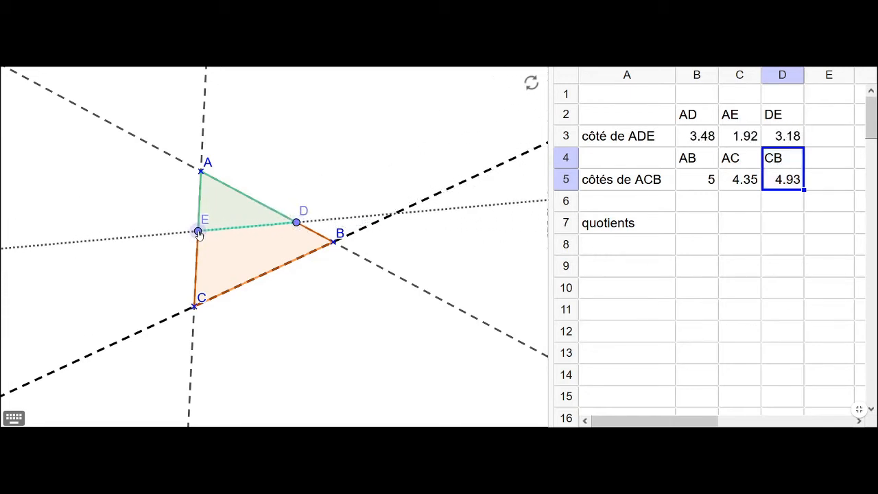
pyautogui.moveTo(196, 307); pyautogui.dragTo(179, 295)
pyautogui.moveTo(201, 171)
pyautogui.mouseDown()
pyautogui.moveTo(190, 151)
pyautogui.moveTo(211, 161)
pyautogui.mouseUp()
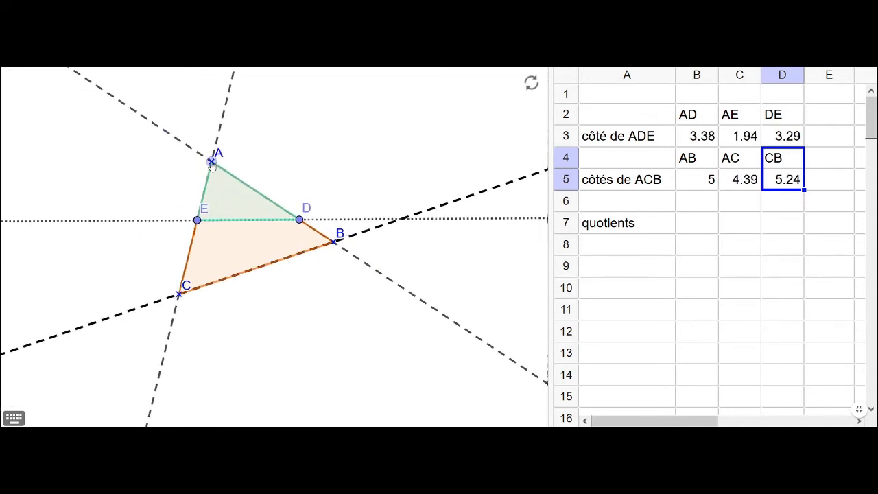
pyautogui.moveTo(337, 252); pyautogui.dragTo(367, 259)
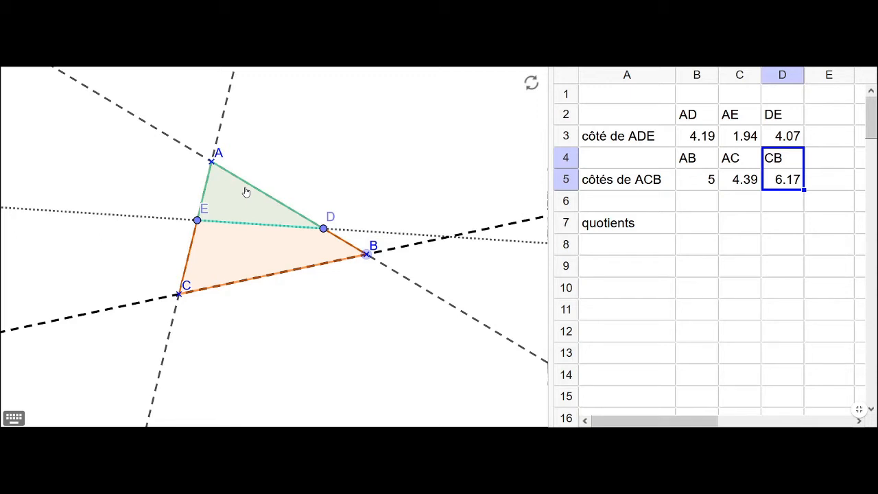
# Review both triangles' side lengths in A2:D5 and the cell in the quotients row for the first ratio
pyautogui.click(723, 191)
pyautogui.click(713, 201)
pyautogui.click(703, 224)
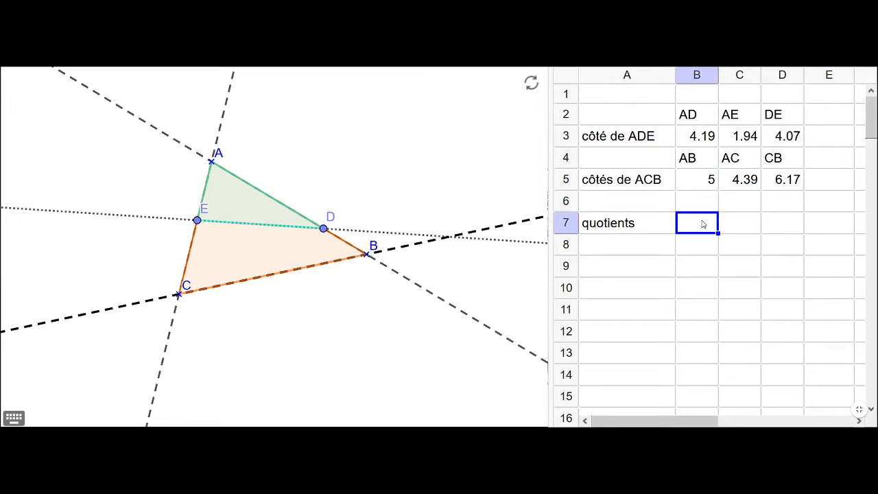
pyautogui.moveTo(614, 122); pyautogui.dragTo(791, 187)
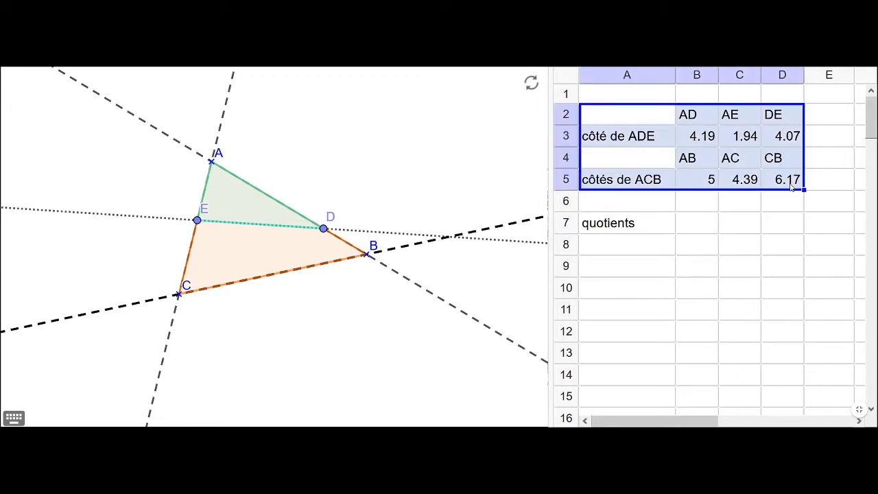
pyautogui.click(712, 235)
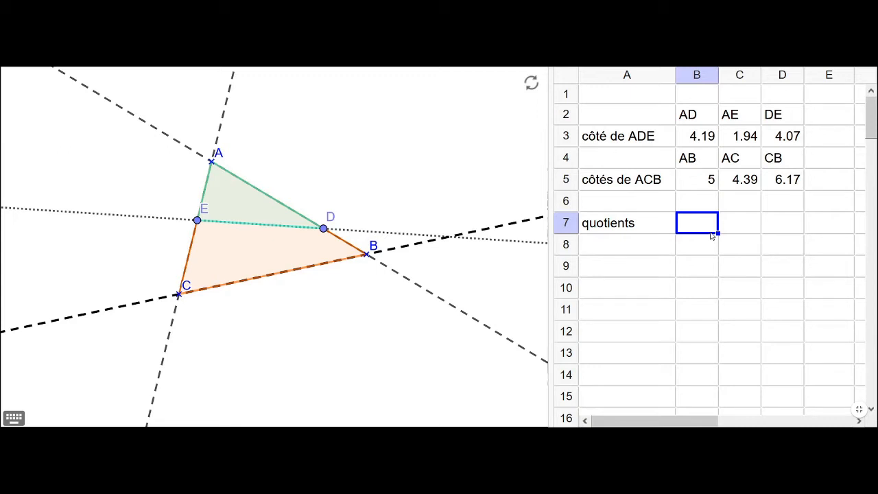
pyautogui.click(733, 138)
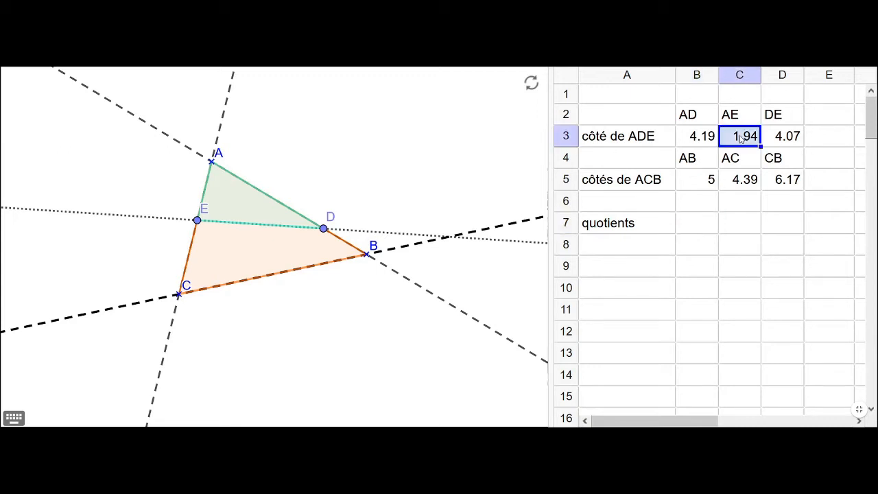
# Compare the corresponding side pairs in the table while moving D until AD is about 3.77 and E until AE is about 1.86
pyautogui.moveTo(698, 117); pyautogui.dragTo(701, 186)
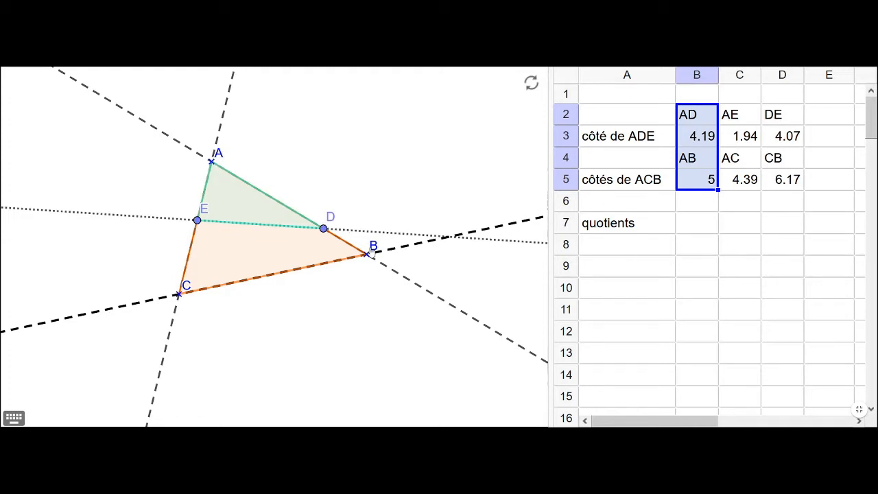
pyautogui.moveTo(325, 229)
pyautogui.mouseDown()
pyautogui.moveTo(279, 197)
pyautogui.moveTo(331, 230)
pyautogui.moveTo(280, 201)
pyautogui.moveTo(314, 223)
pyautogui.mouseUp()
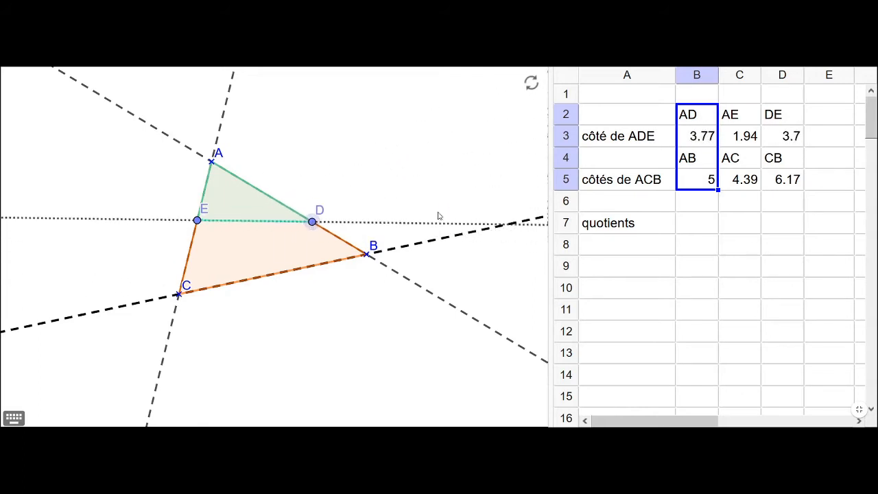
pyautogui.moveTo(749, 115); pyautogui.dragTo(741, 181)
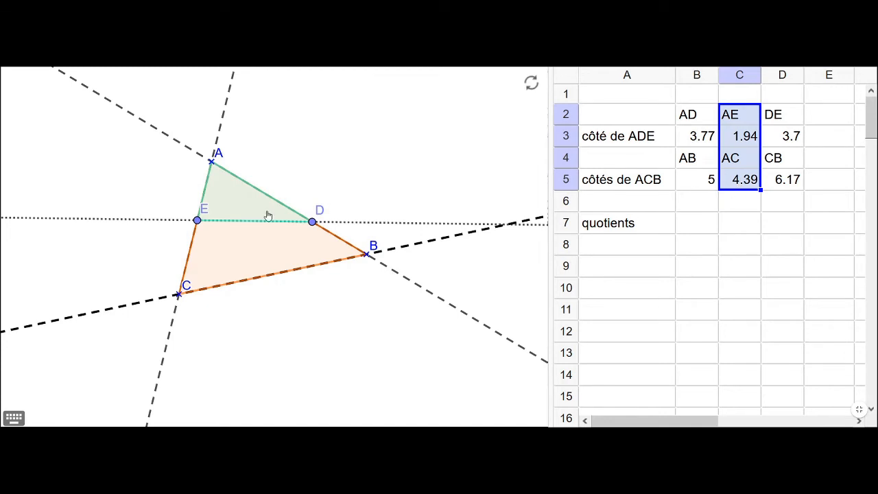
pyautogui.moveTo(196, 220)
pyautogui.mouseDown()
pyautogui.moveTo(204, 188)
pyautogui.moveTo(186, 264)
pyautogui.moveTo(202, 200)
pyautogui.moveTo(192, 243)
pyautogui.moveTo(198, 218)
pyautogui.mouseUp()
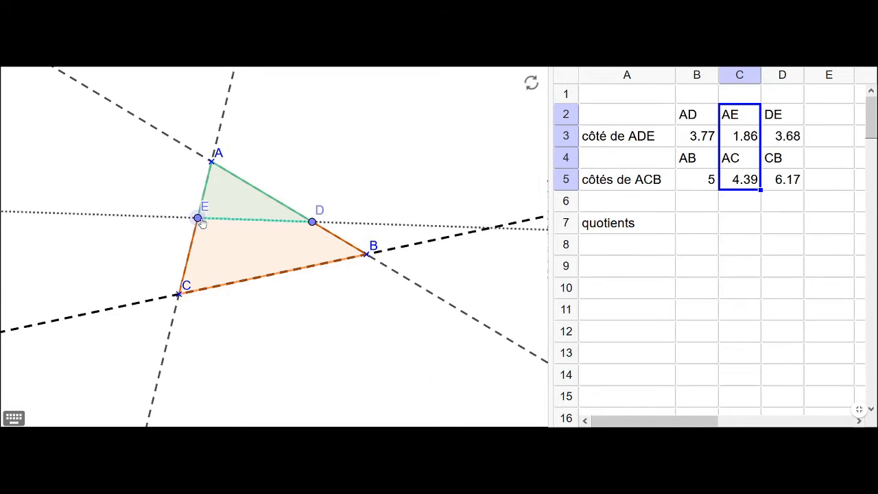
pyautogui.moveTo(778, 118); pyautogui.dragTo(773, 192)
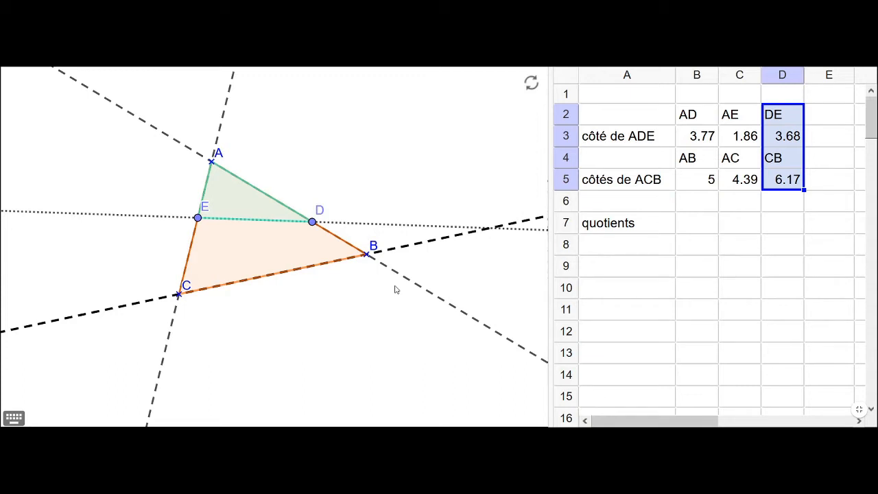
# Calculate the quotient AD/AB in cell B7 by dividing B3 by B5
pyautogui.click(706, 224)
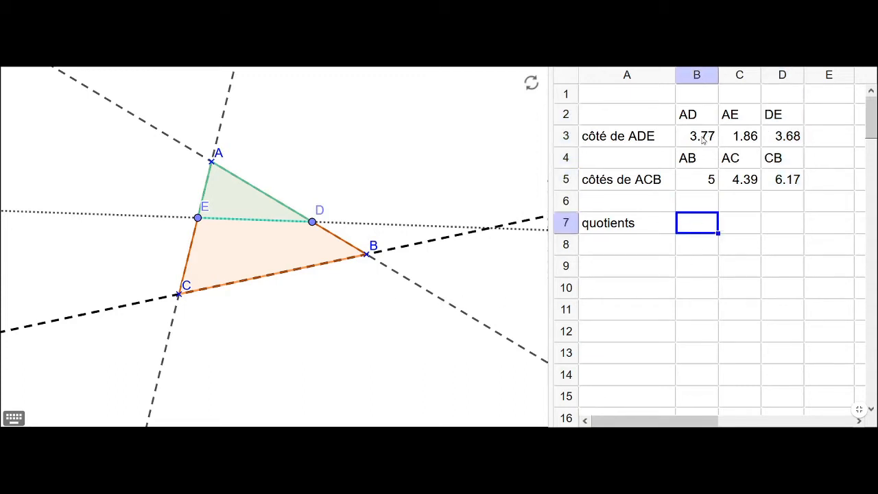
pyautogui.moveTo(641, 117); pyautogui.dragTo(777, 180)
pyautogui.click(697, 232)
pyautogui.write('=')
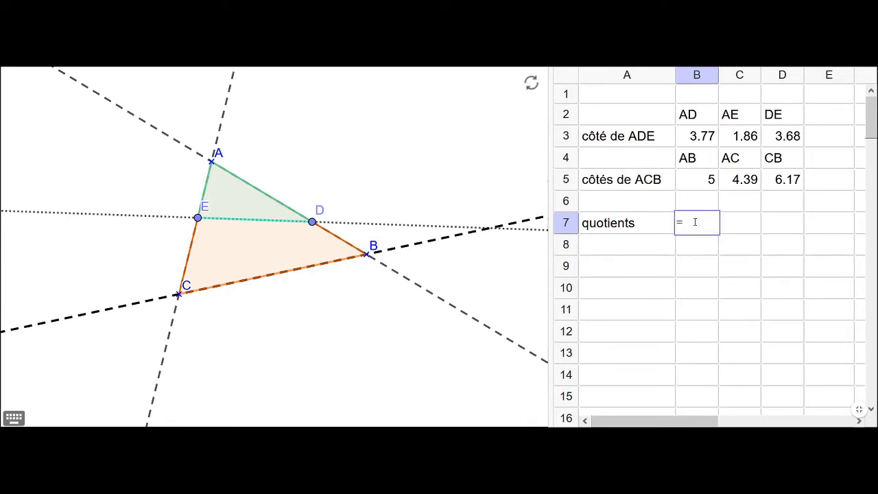
pyautogui.click(688, 147)
pyautogui.write('/')
pyautogui.click(694, 180)
pyautogui.press('Return')
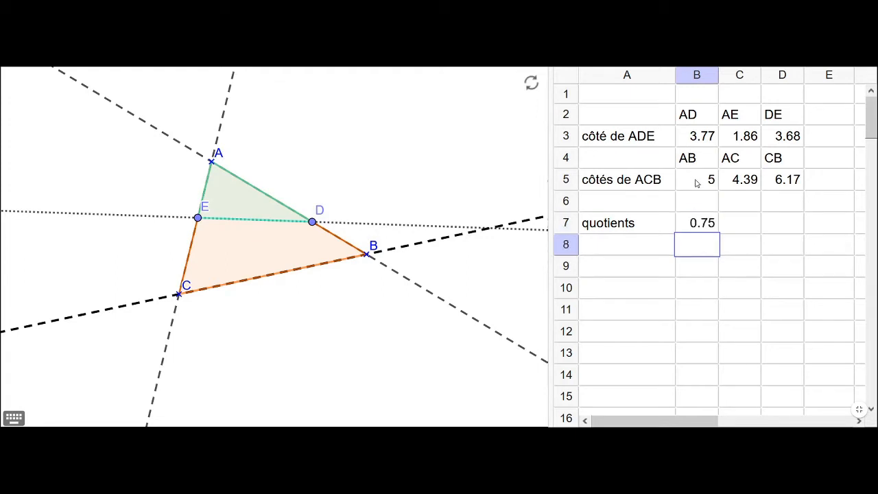
# Calculate the quotient AE/AC in cell C7 by dividing C3 by C5
pyautogui.click(747, 227)
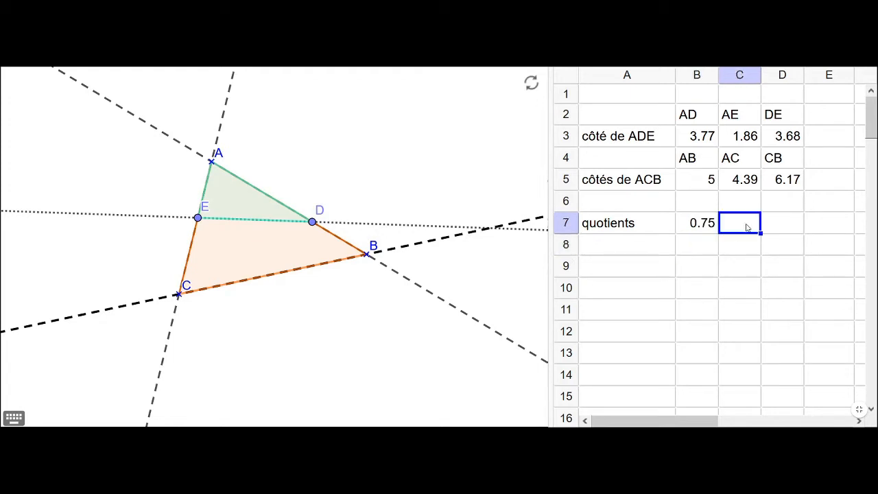
pyautogui.write('=')
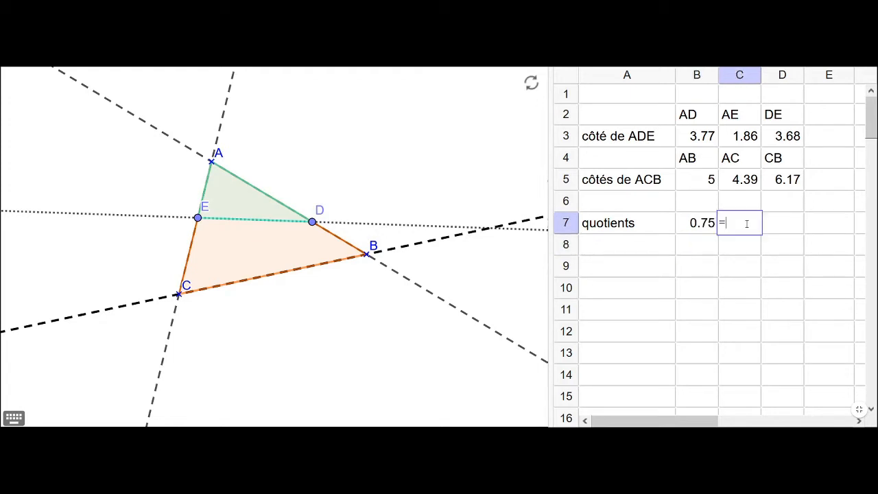
pyautogui.click(745, 139)
pyautogui.write('/')
pyautogui.click(747, 179)
pyautogui.press('Return')
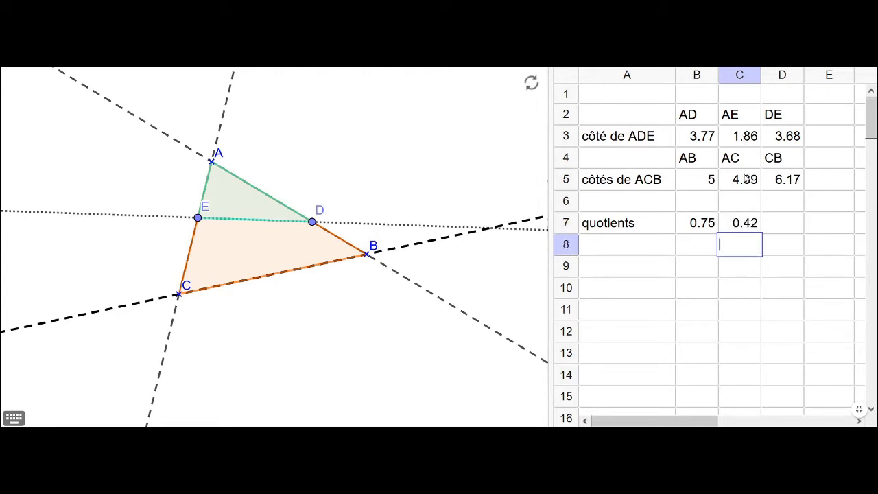
# Calculate the quotient DE/CB in cell D7 by dividing D3 by D5
pyautogui.click(788, 225)
pyautogui.write('=')
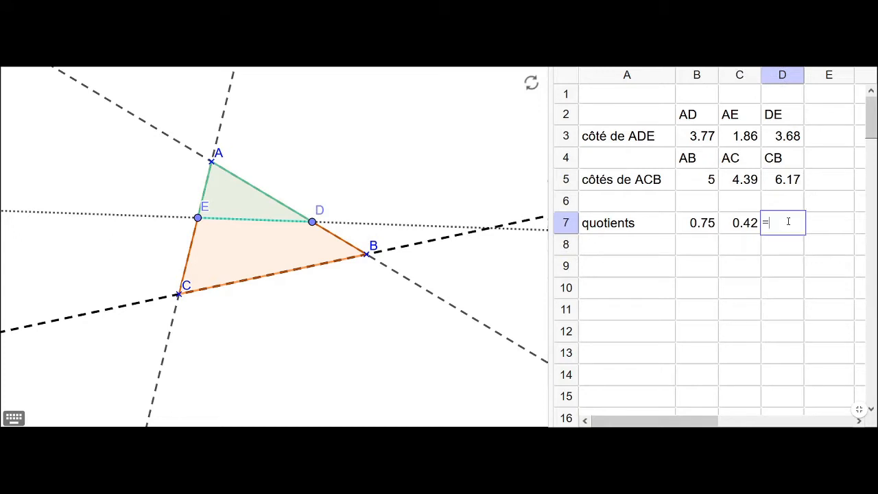
pyautogui.click(788, 136)
pyautogui.write('/')
pyautogui.click(784, 177)
pyautogui.press('Return')
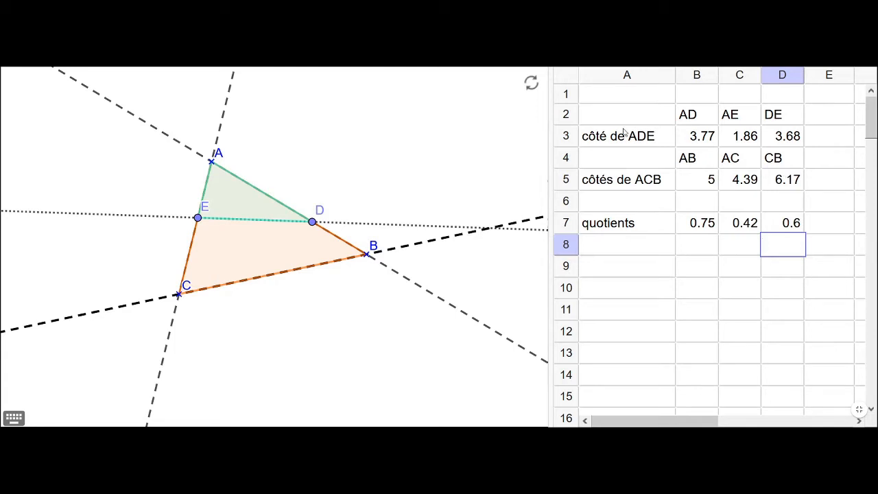
# Reshape triangle ACB by moving vertices A, C and B until AC is about 4.76 and CB about 5.87
pyautogui.moveTo(219, 167); pyautogui.dragTo(194, 157)
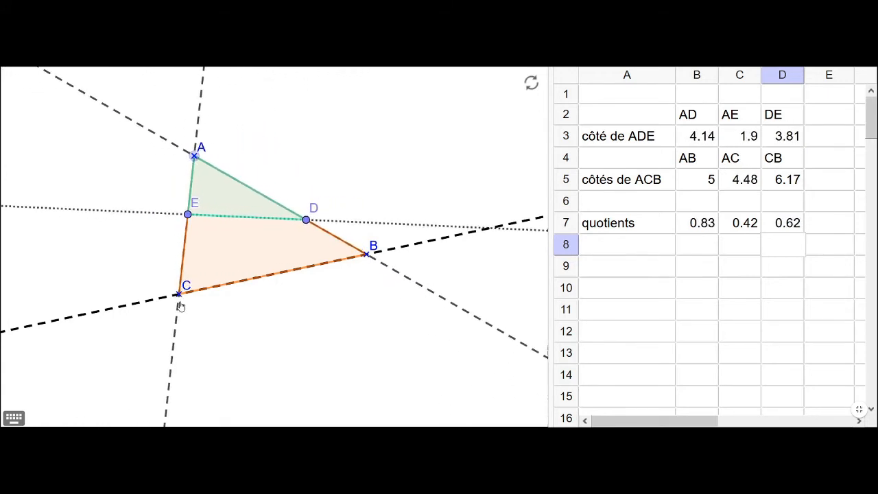
pyautogui.moveTo(179, 294)
pyautogui.mouseDown()
pyautogui.moveTo(180, 316)
pyautogui.moveTo(213, 323)
pyautogui.moveTo(178, 288)
pyautogui.moveTo(173, 299)
pyautogui.moveTo(184, 303)
pyautogui.mouseUp()
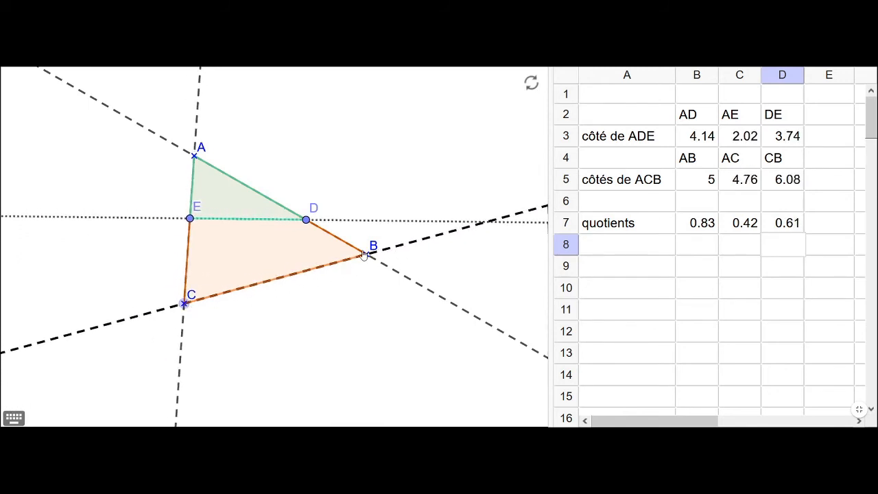
pyautogui.moveTo(366, 256); pyautogui.dragTo(355, 242)
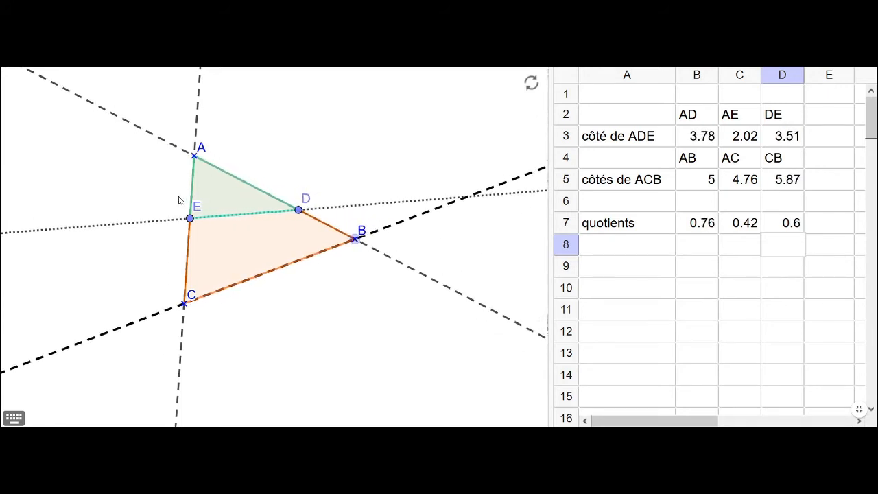
# Move D to AD about 3.94 and E to AE about 3.23, aligning DE parallel to CB, and highlight the quotients in B7:D7
pyautogui.moveTo(296, 217)
pyautogui.mouseDown()
pyautogui.moveTo(322, 229)
pyautogui.moveTo(289, 213)
pyautogui.mouseUp()
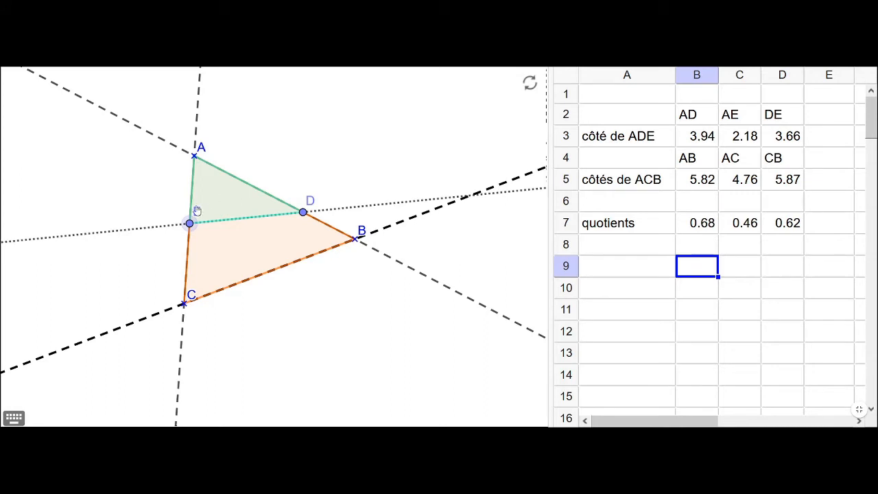
pyautogui.moveTo(191, 228); pyautogui.dragTo(193, 261)
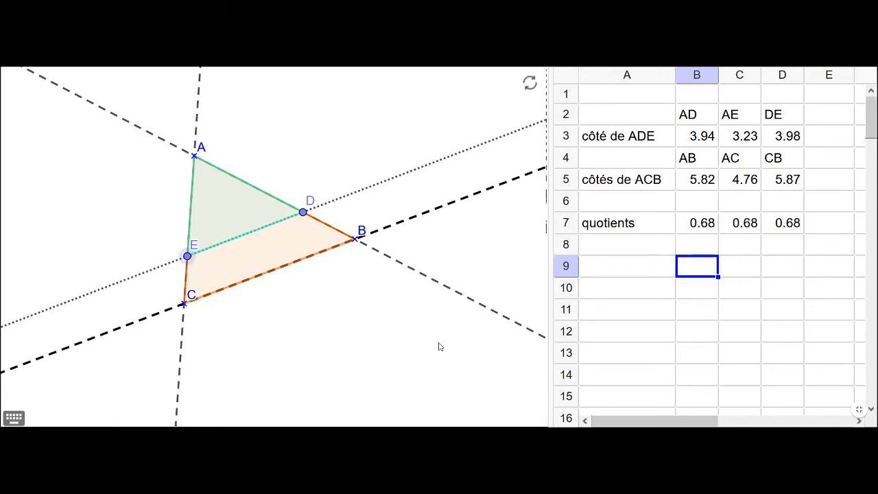
pyautogui.moveTo(712, 224); pyautogui.dragTo(778, 228)
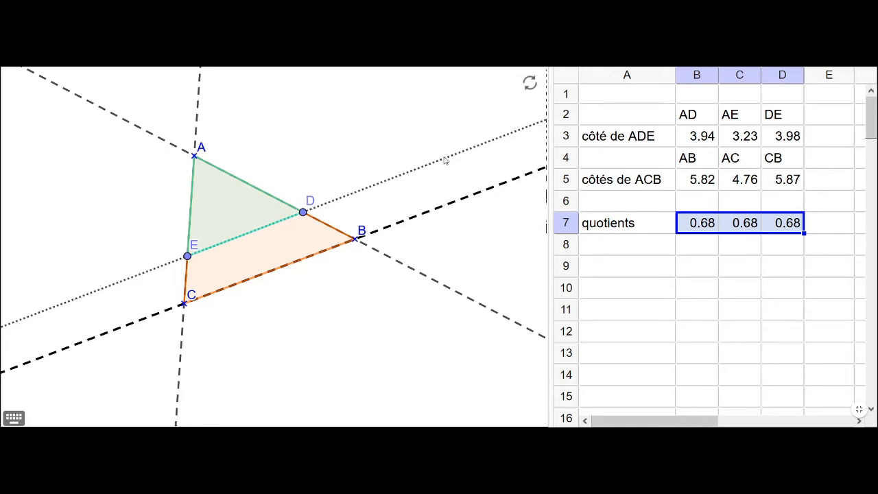
# Move E toward A until AE is about 1.69 and compare the three quotients in B7:D7
pyautogui.moveTo(188, 256); pyautogui.dragTo(187, 211)
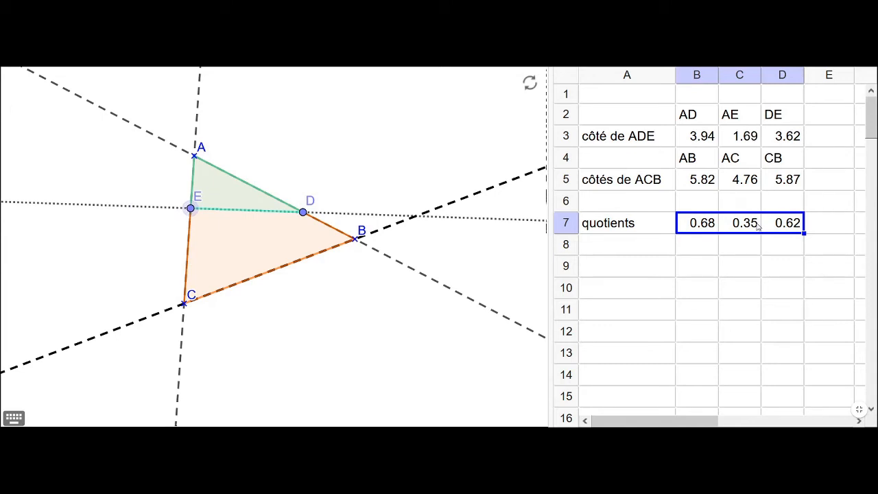
pyautogui.click(723, 266)
pyautogui.moveTo(704, 225); pyautogui.dragTo(789, 223)
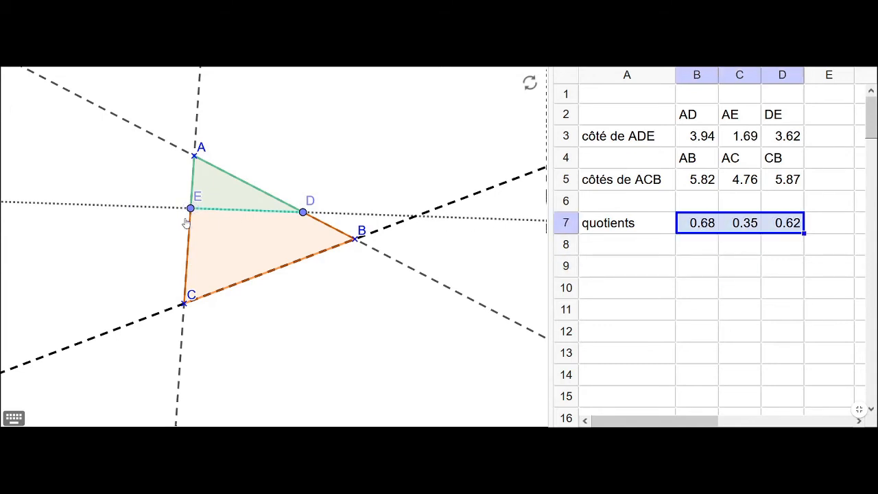
# Compare the quotients while moving E to AE about 3.22, on to about 3.76, and back to about 3.22 with DE parallel to CB
pyautogui.moveTo(190, 209); pyautogui.dragTo(199, 261)
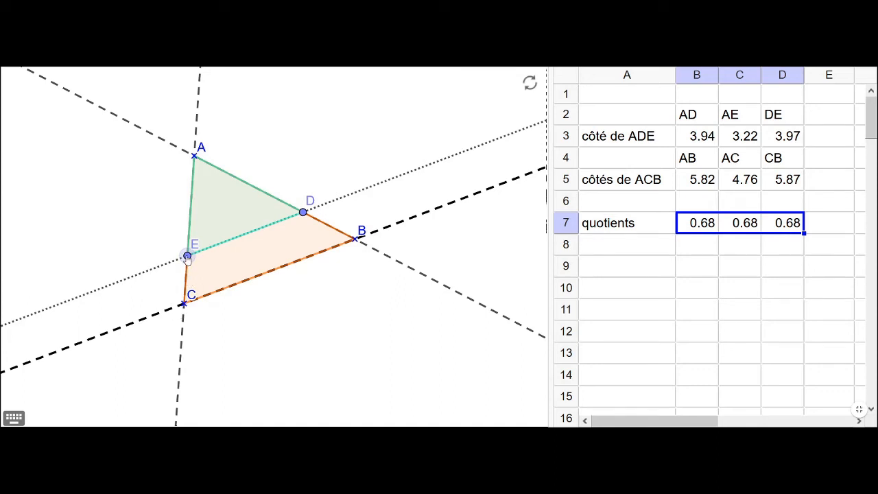
pyautogui.moveTo(187, 260); pyautogui.dragTo(186, 277)
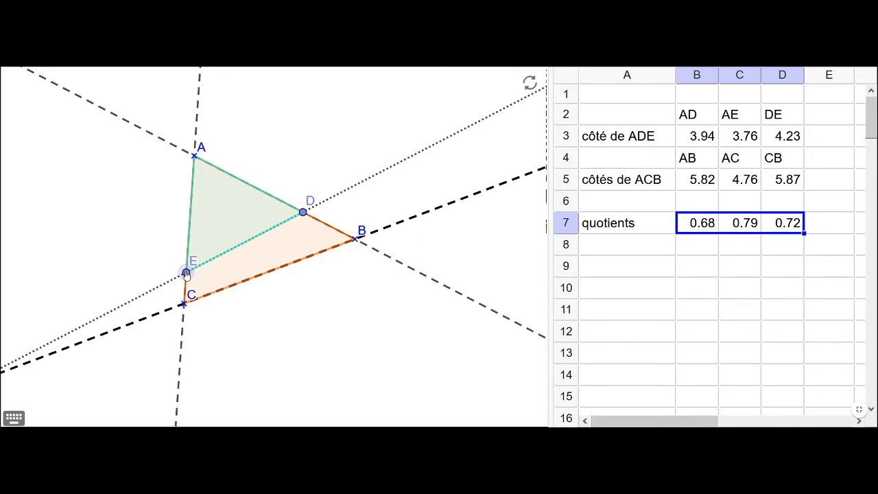
pyautogui.moveTo(186, 273); pyautogui.dragTo(188, 256)
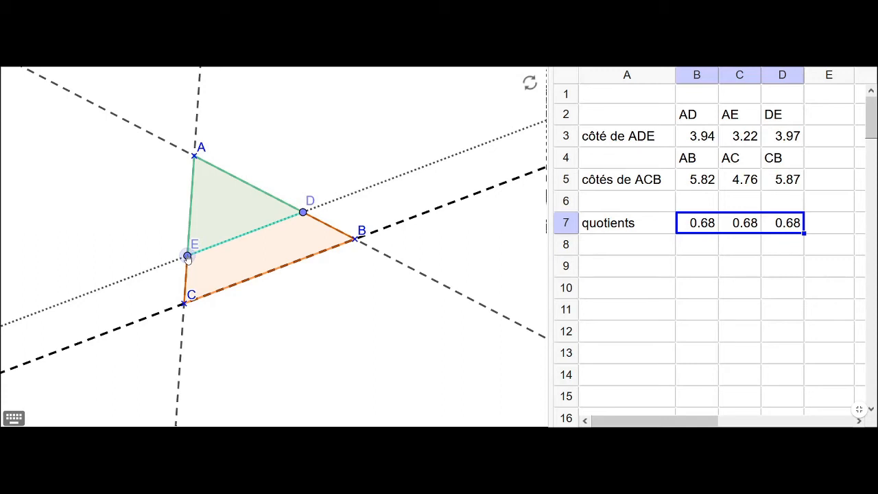
# Move E and D past A to the opposite side of triangle ACB, with AE about 1.85 and AD about 1.35
pyautogui.moveTo(187, 256); pyautogui.dragTo(198, 99)
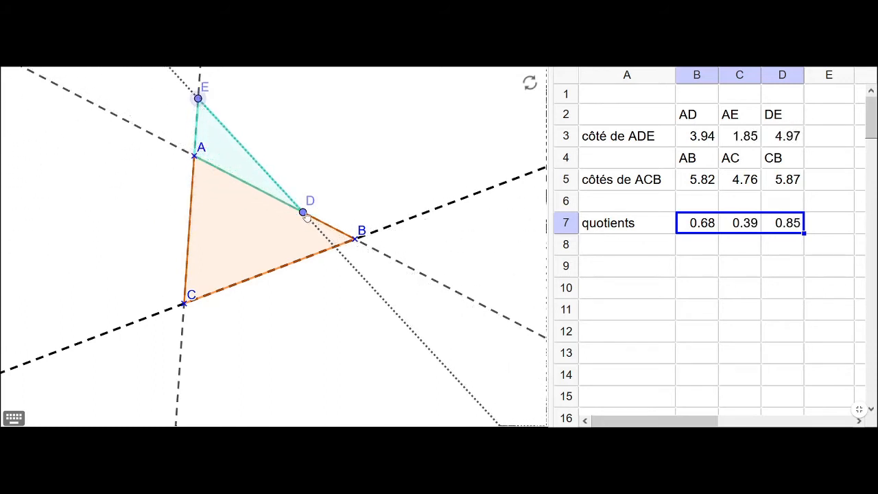
pyautogui.moveTo(306, 217); pyautogui.dragTo(146, 162)
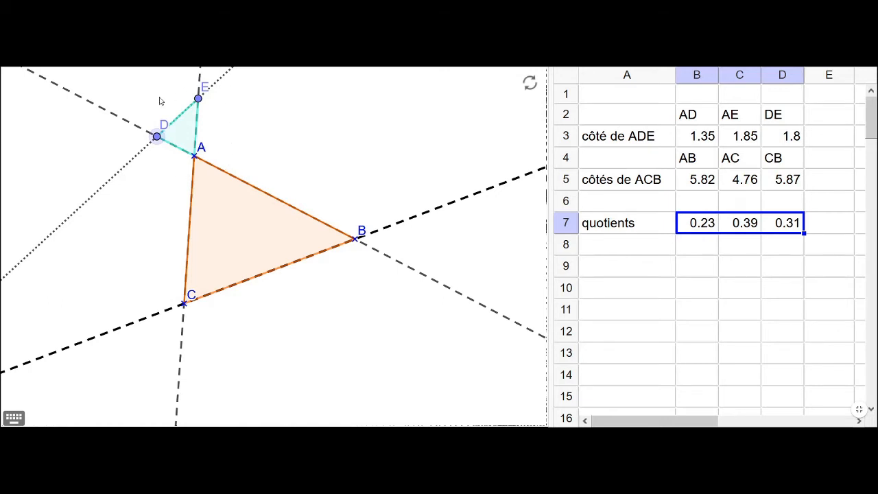
pyautogui.moveTo(270, 145); pyautogui.dragTo(302, 184)
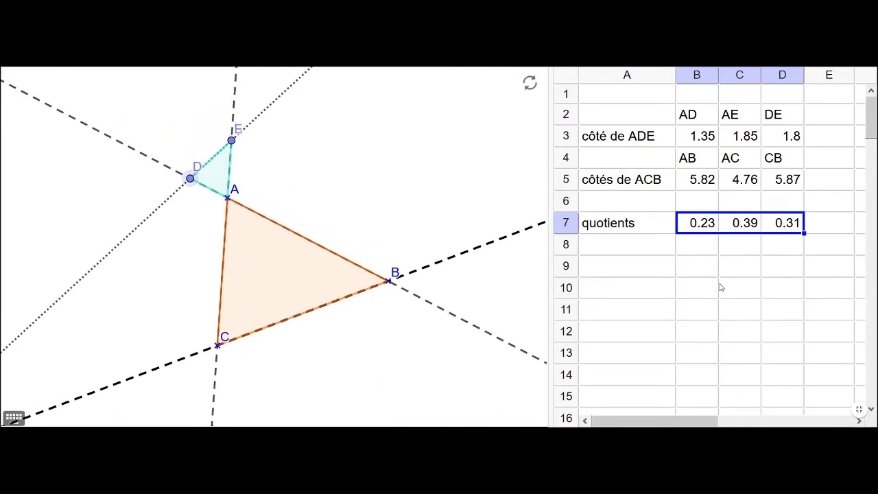
# Highlight the quotients in B7:D7 and move D away from A until AD is about 2.28 and DE is parallel to CB
pyautogui.click(813, 294)
pyautogui.click(707, 227)
pyautogui.moveTo(706, 226); pyautogui.dragTo(784, 227)
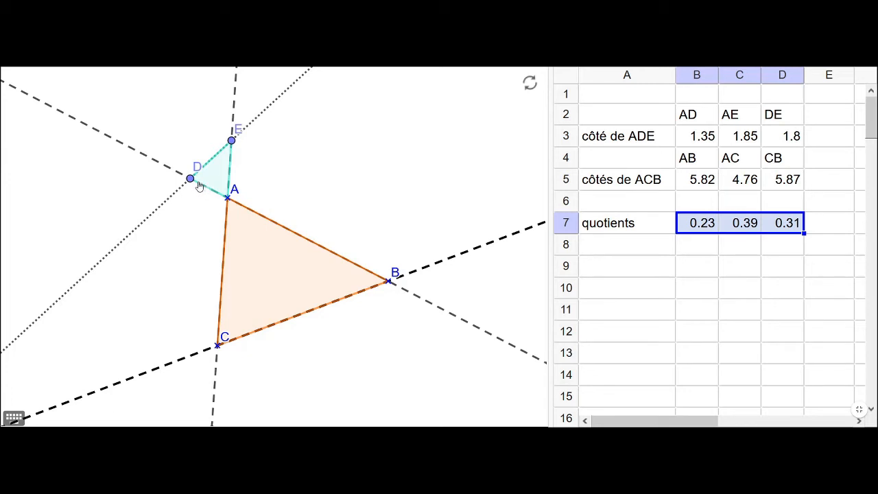
pyautogui.moveTo(190, 179); pyautogui.dragTo(159, 180)
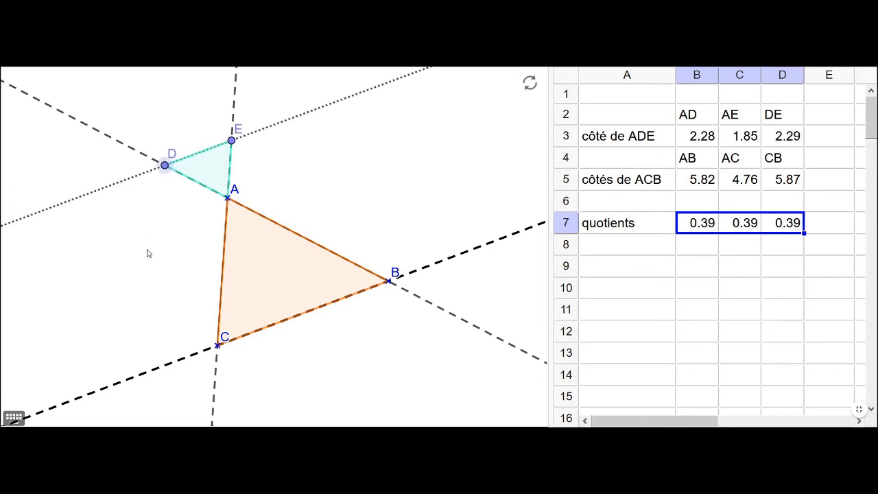
pyautogui.scroll(-3, 148, 254)
pyautogui.scroll(-5, 148, 254)
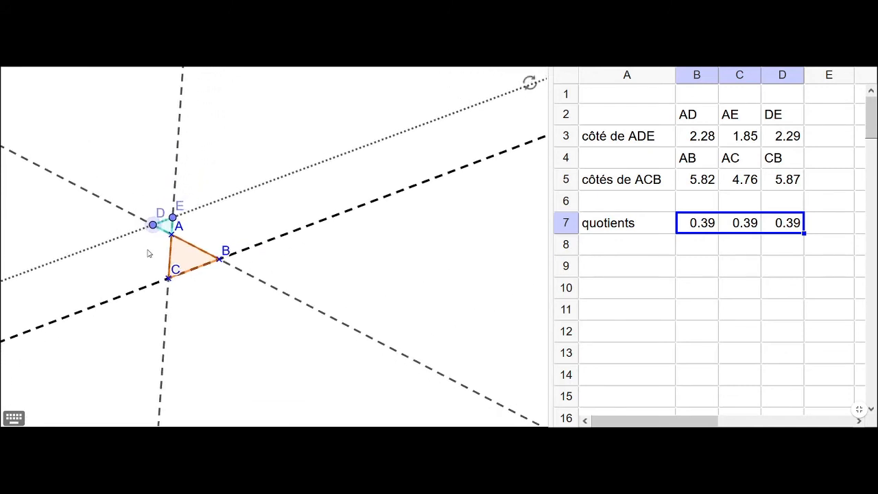
pyautogui.scroll(5, 148, 254)
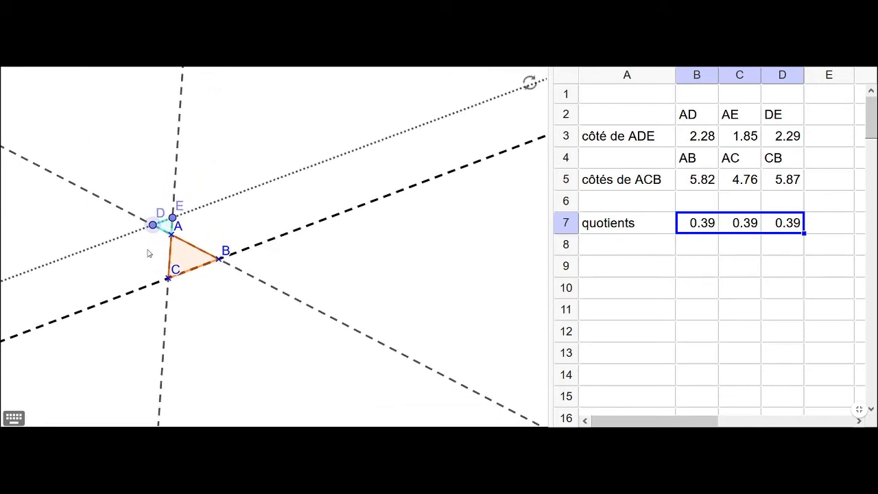
pyautogui.scroll(4, 147, 253)
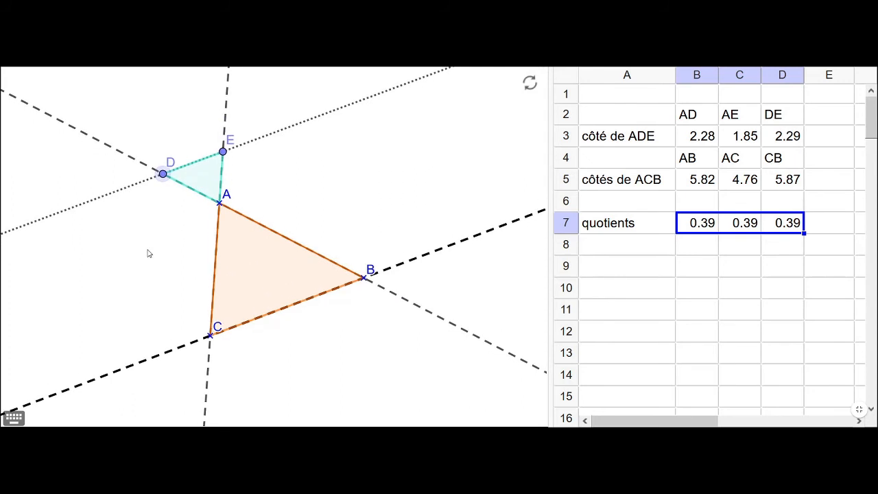